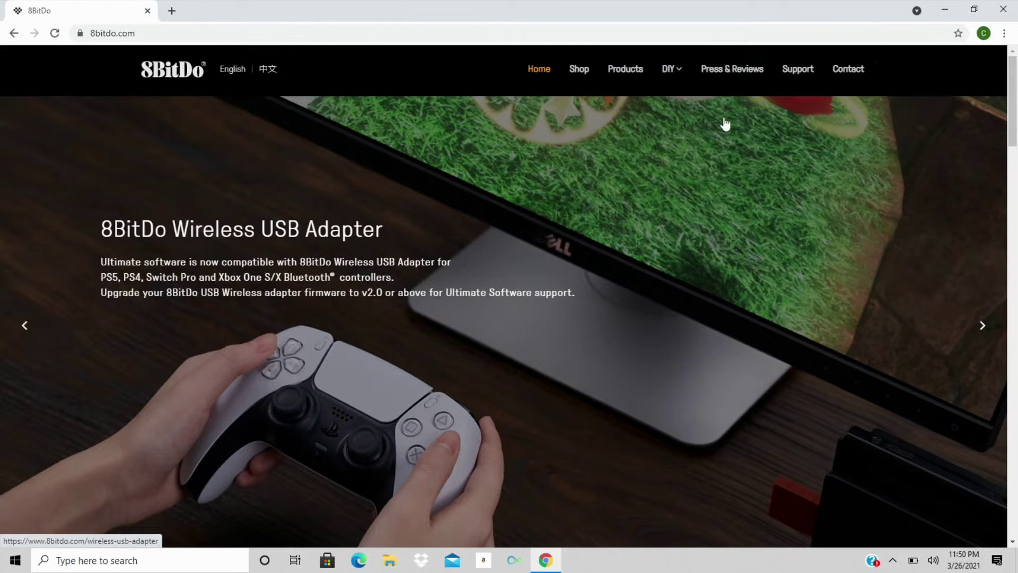
# Download the Windows 8BitDo firmware upgrade tool zip from the Support > Upgrade tool page.
pyautogui.click(802, 77)
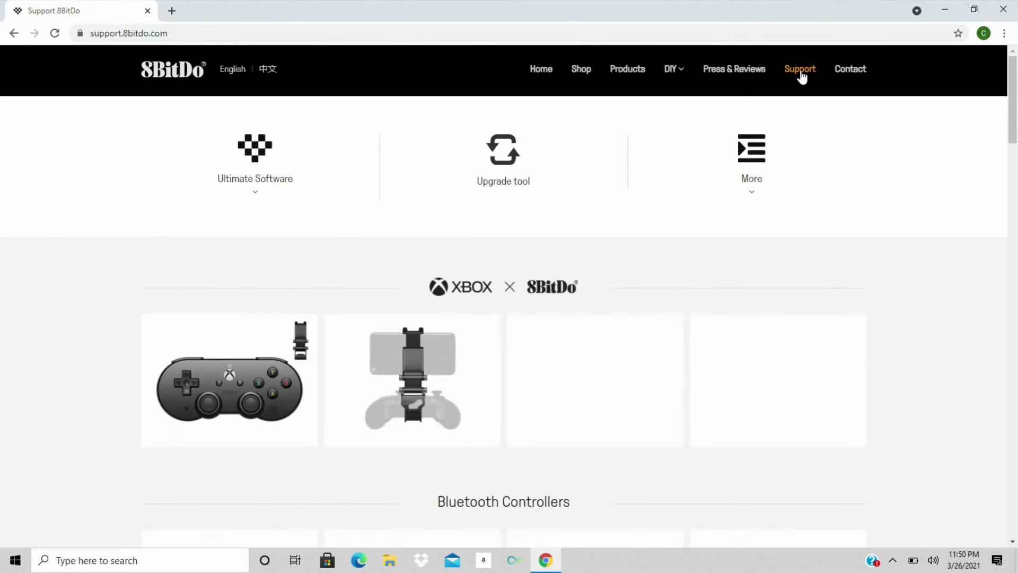
pyautogui.click(510, 161)
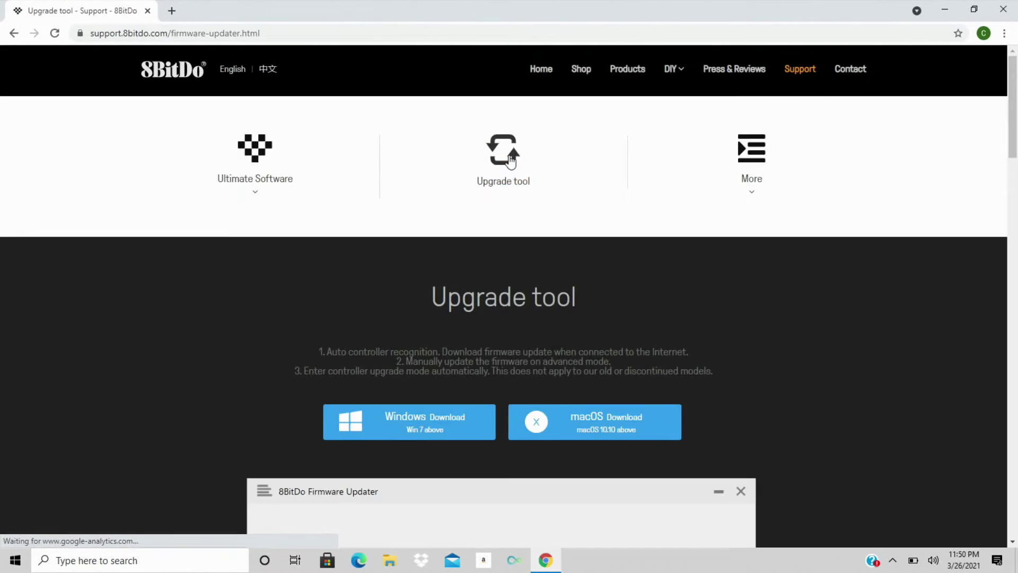
pyautogui.scroll(-3, 510, 164)
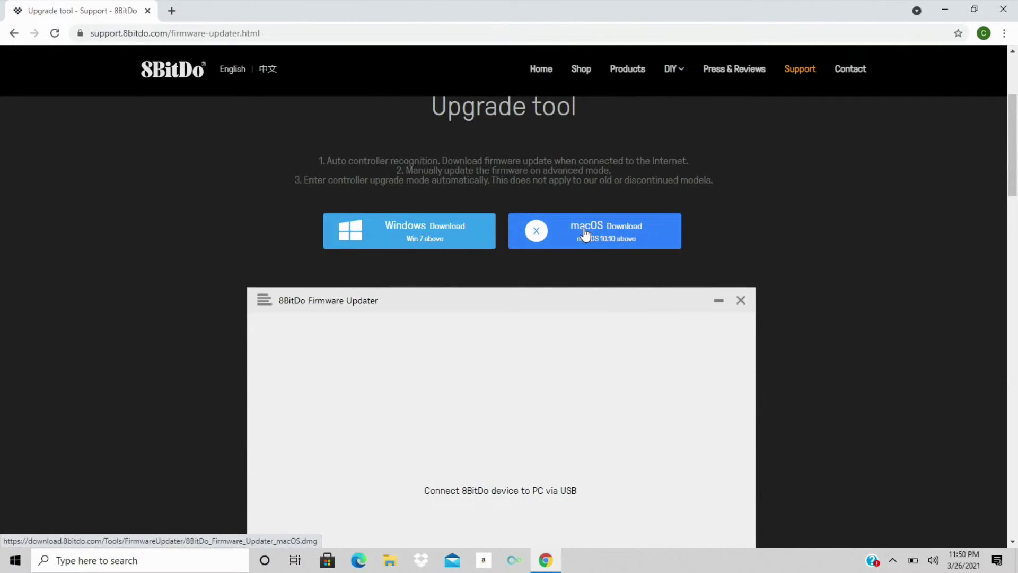
pyautogui.click(433, 228)
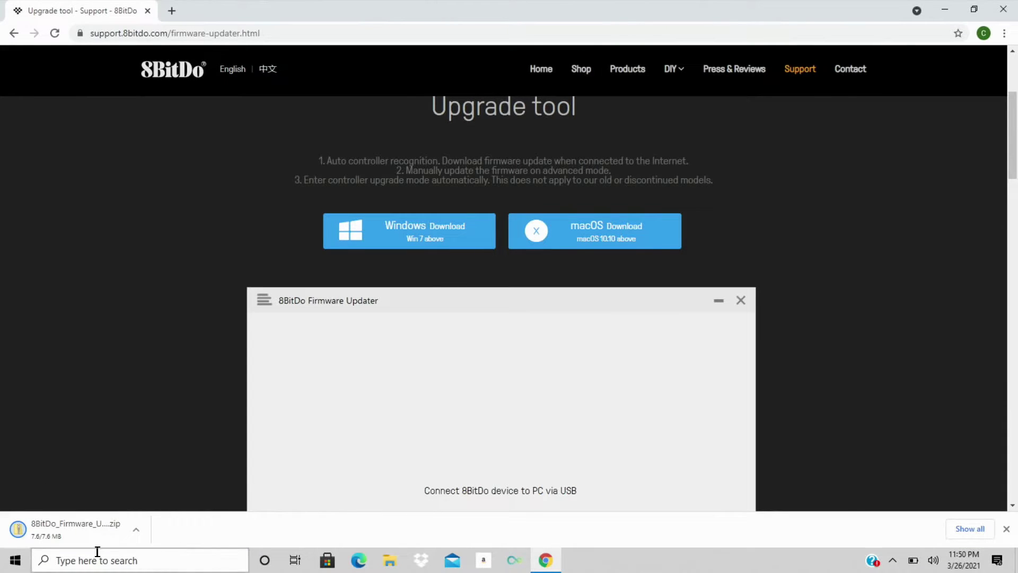
# Extract the updater zip into the 8BitDo_Firmware_Updater_Win (1) folder in Downloads.
pyautogui.click(108, 529)
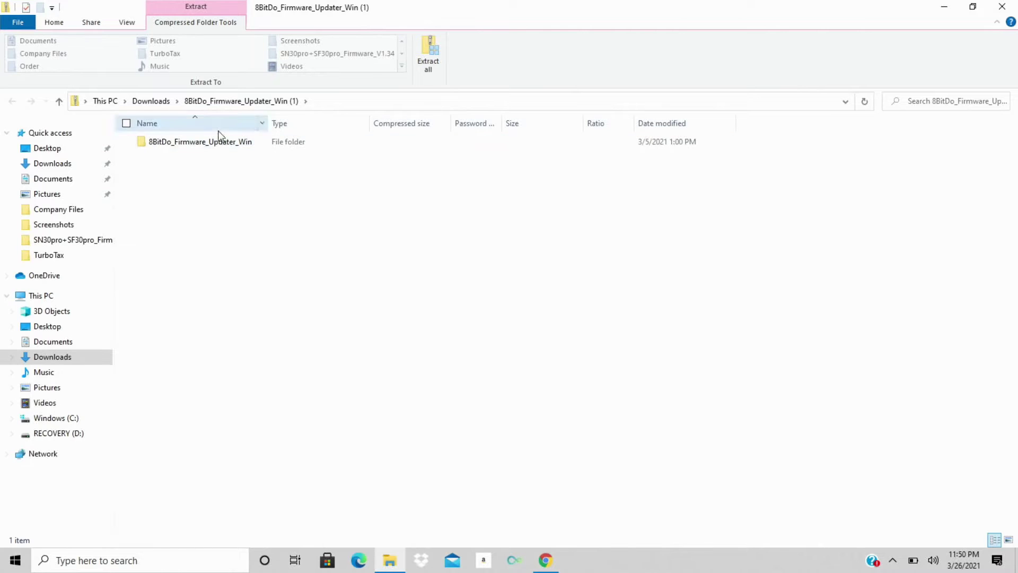
pyautogui.doubleClick(217, 141)
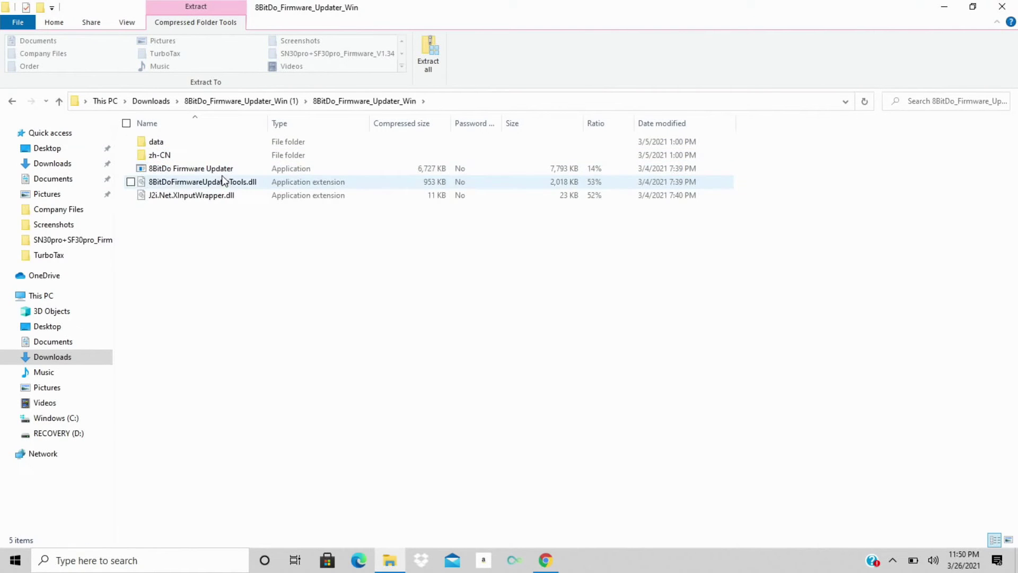
pyautogui.doubleClick(220, 170)
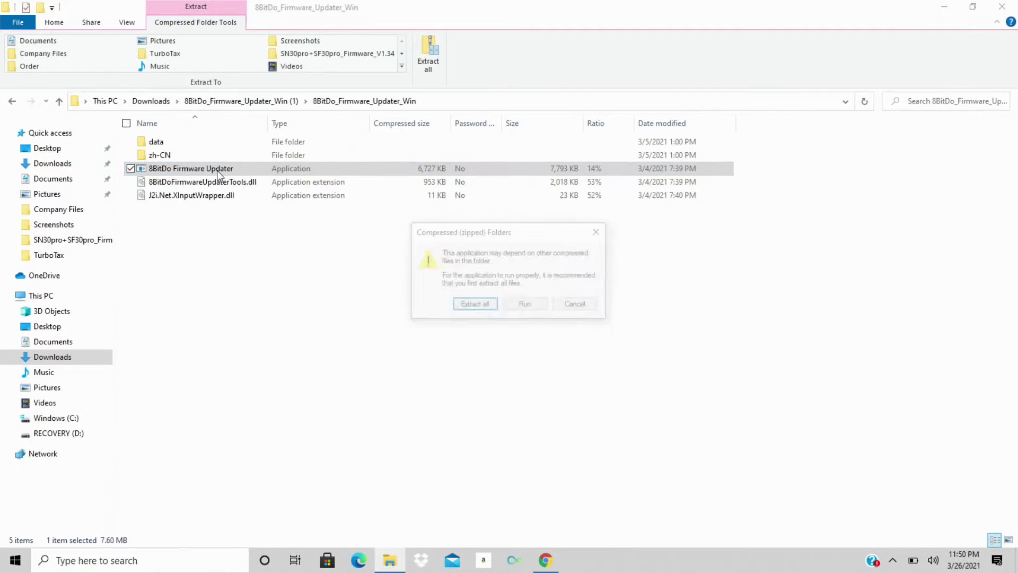
pyautogui.click(485, 305)
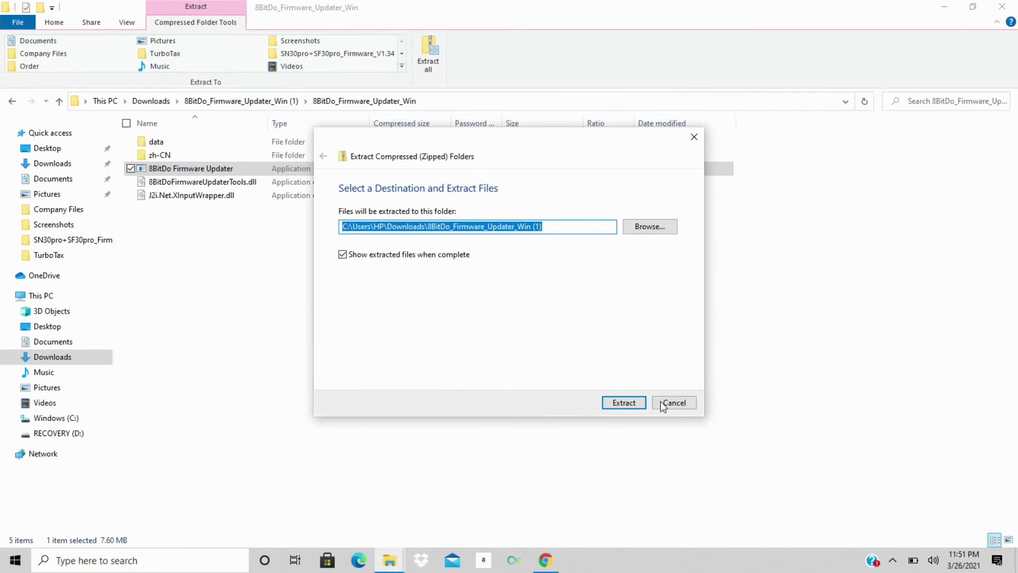
pyautogui.click(625, 402)
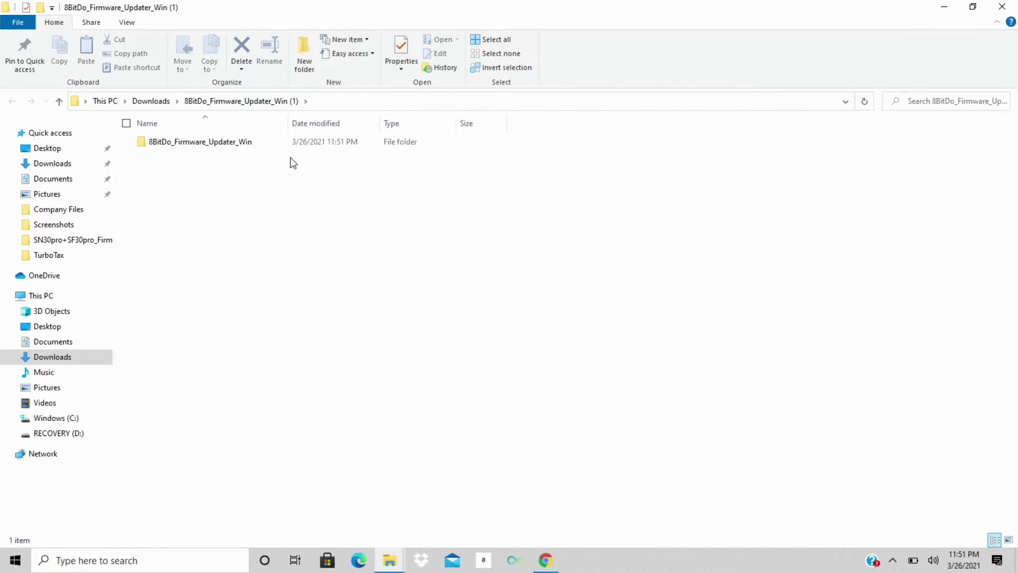
# Run 8BitDo Firmware Updater from the extracted 8BitDo_Firmware_Updater_Win folder.
pyautogui.doubleClick(249, 141)
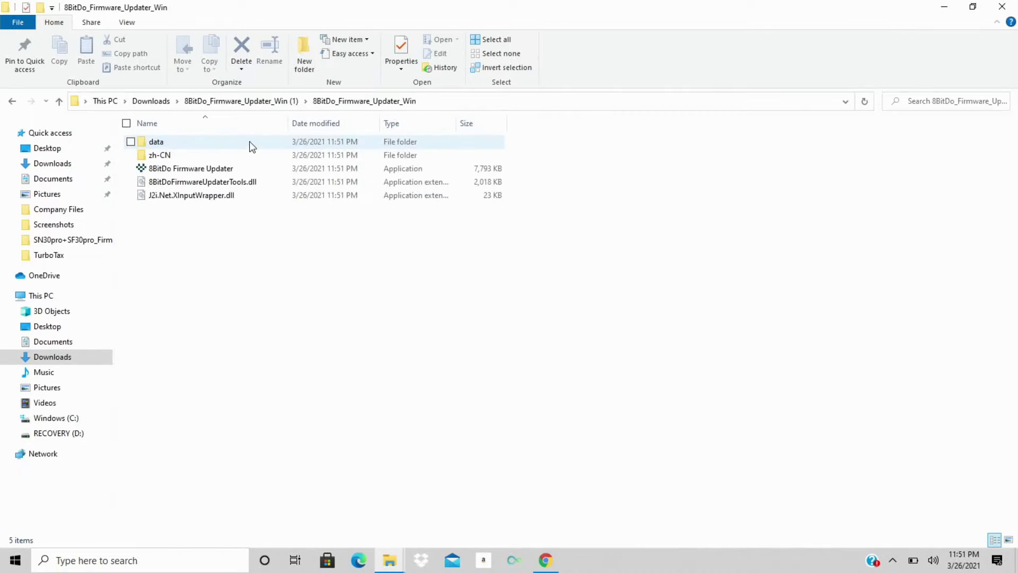
pyautogui.click(237, 172)
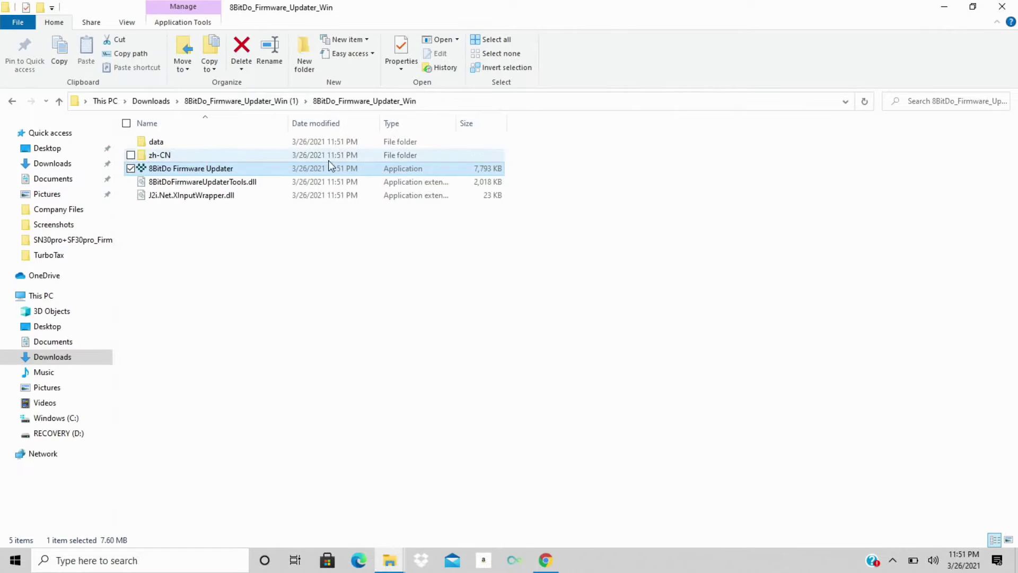
pyautogui.doubleClick(187, 174)
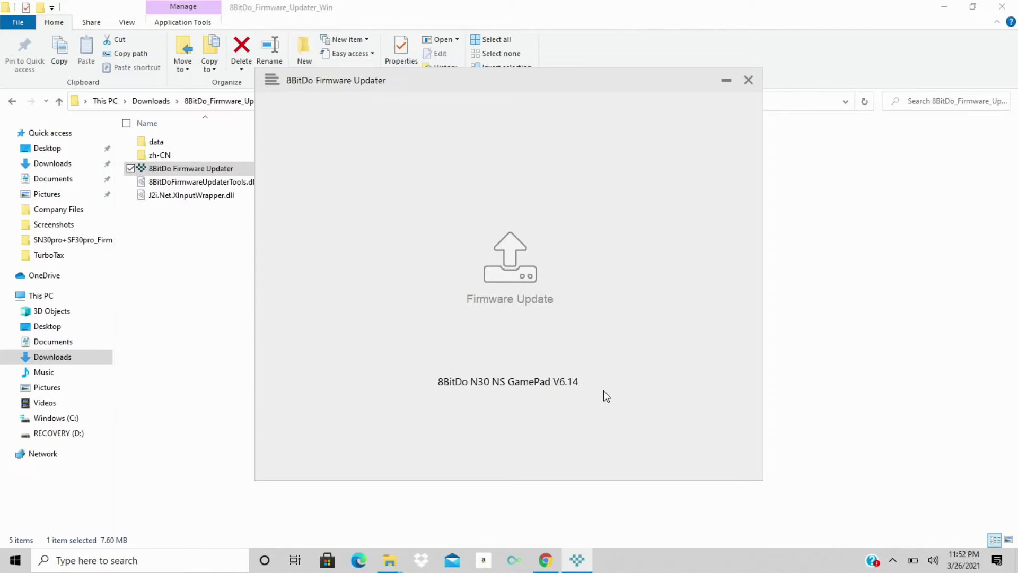
# Flash firmware V6.14 to the N30 gamepad, then close the updater after Success.
pyautogui.click(508, 271)
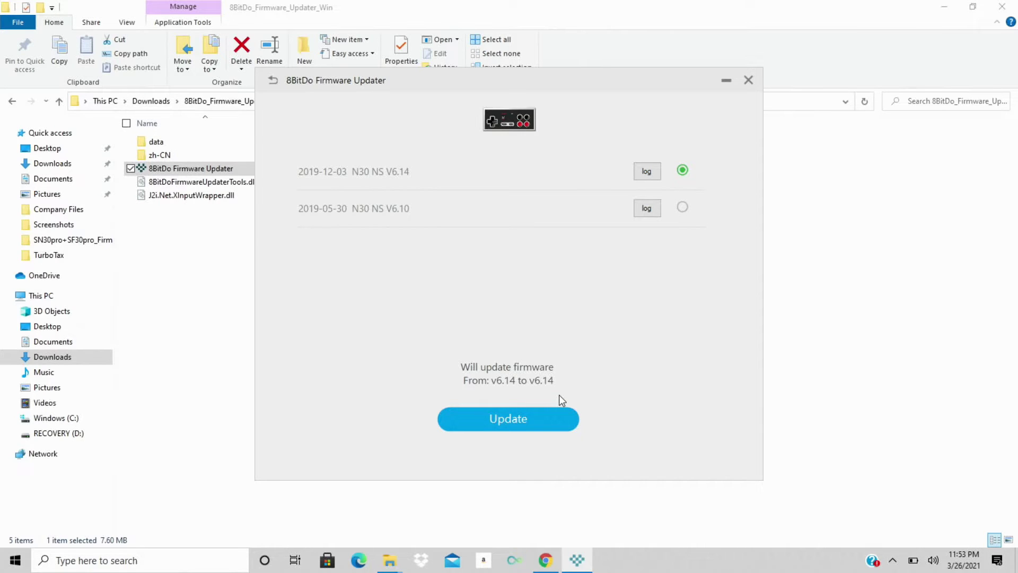
pyautogui.click(553, 418)
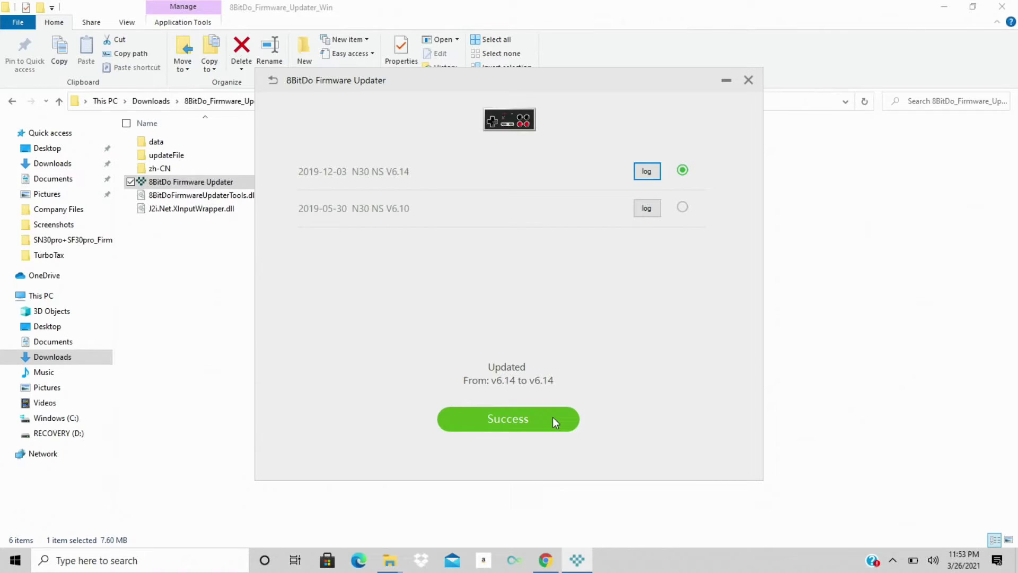
pyautogui.click(553, 417)
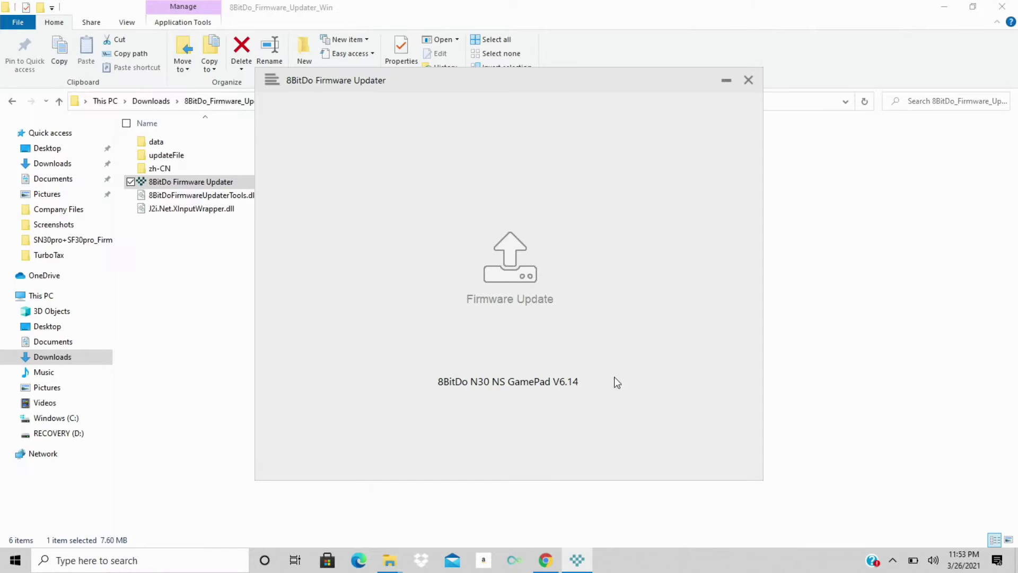
pyautogui.click(747, 80)
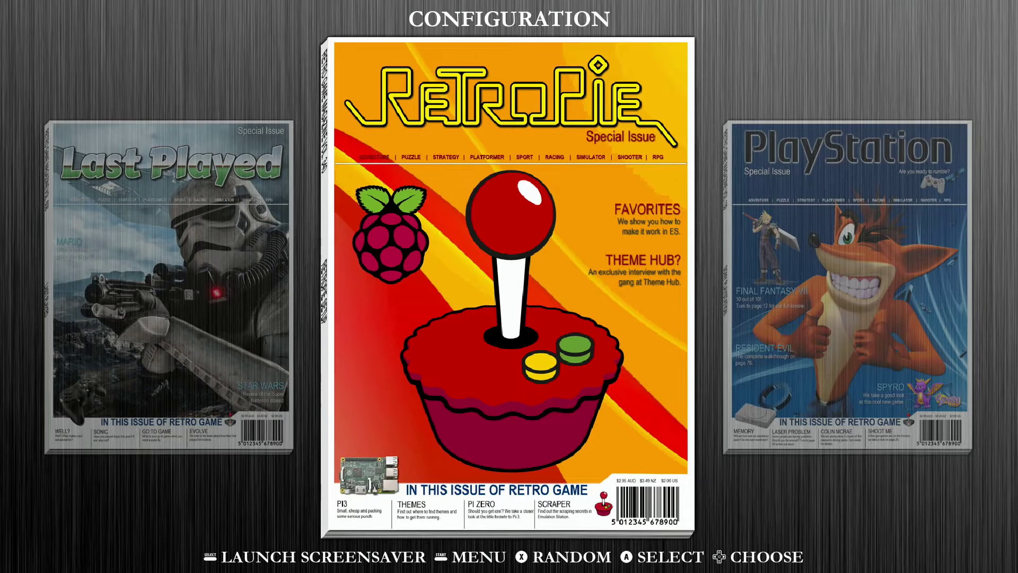
# Launch the BLUETOOTH tool from the Configuration system.
pyautogui.press('Return')
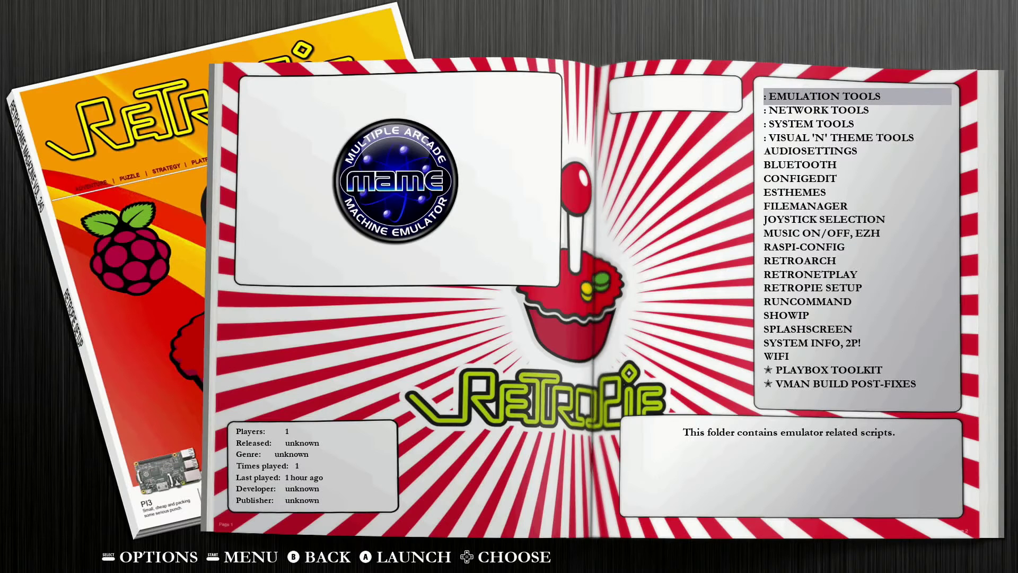
pyautogui.press('Down')
pyautogui.press('Down')
pyautogui.press('Down')
pyautogui.press('Down')
pyautogui.press('Down')
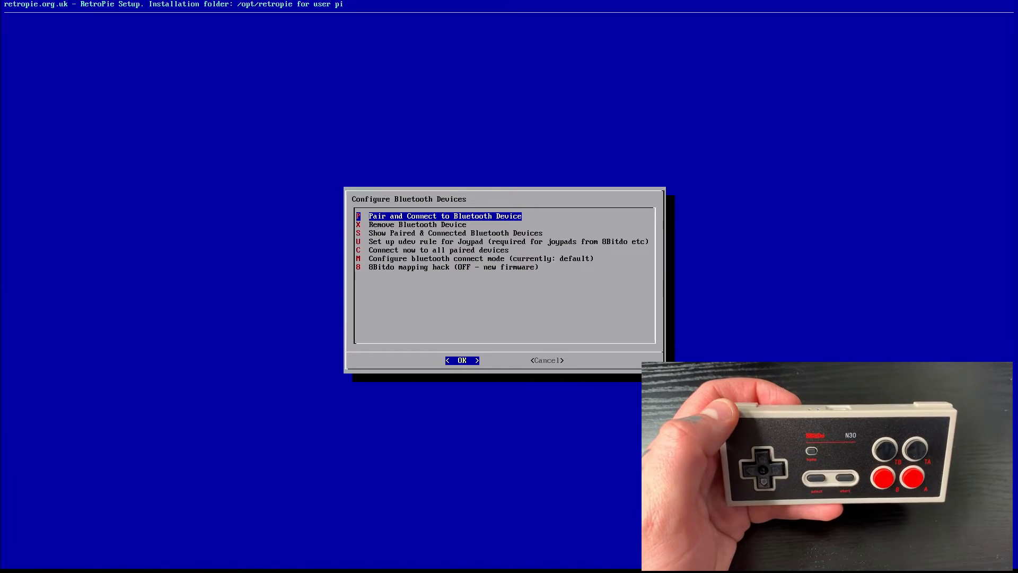
# Pair the Pro Controller using DisplayYesNo security mode.
pyautogui.press('Return')
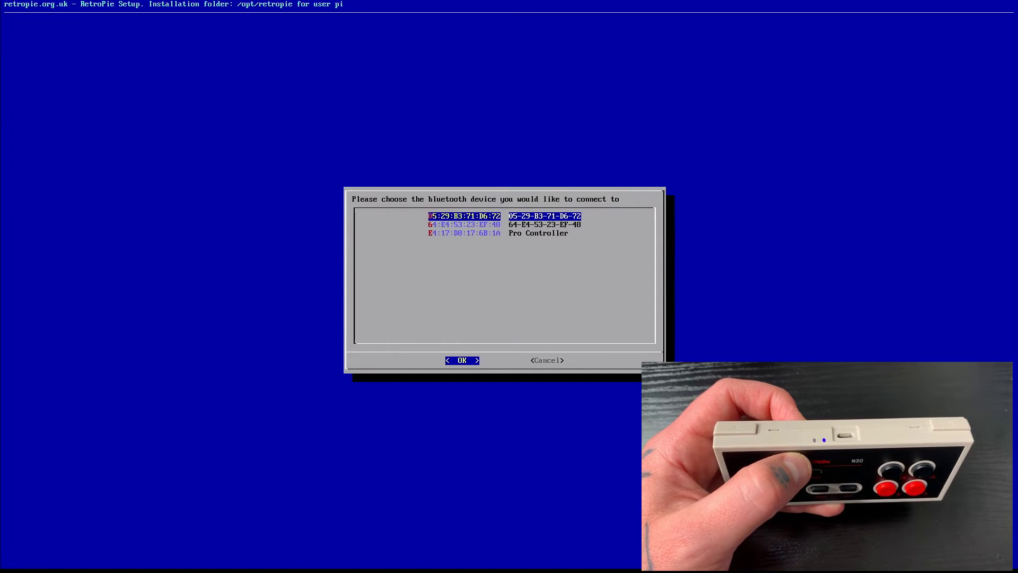
pyautogui.press('Down')
pyautogui.press('Down')
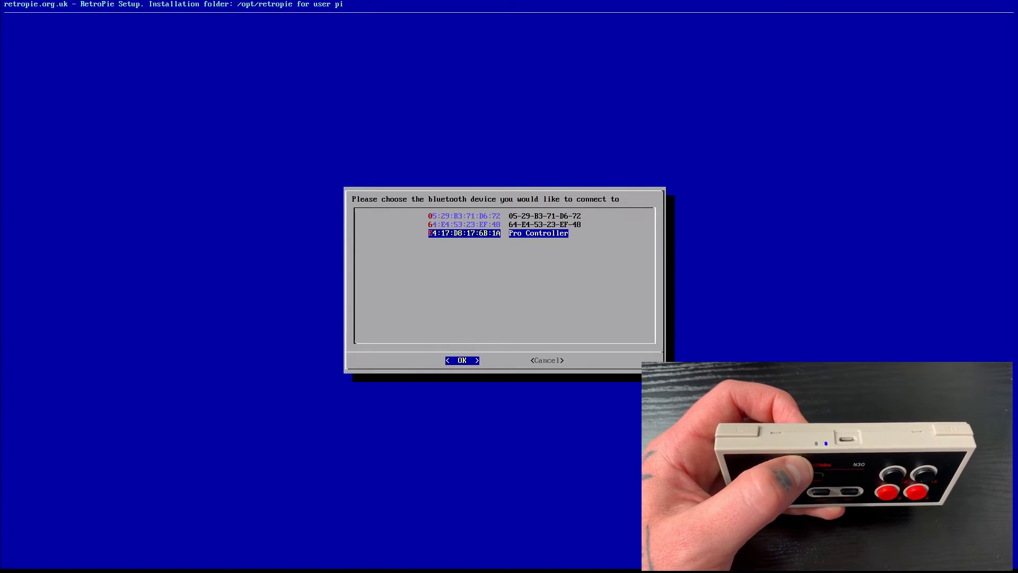
pyautogui.press('Return')
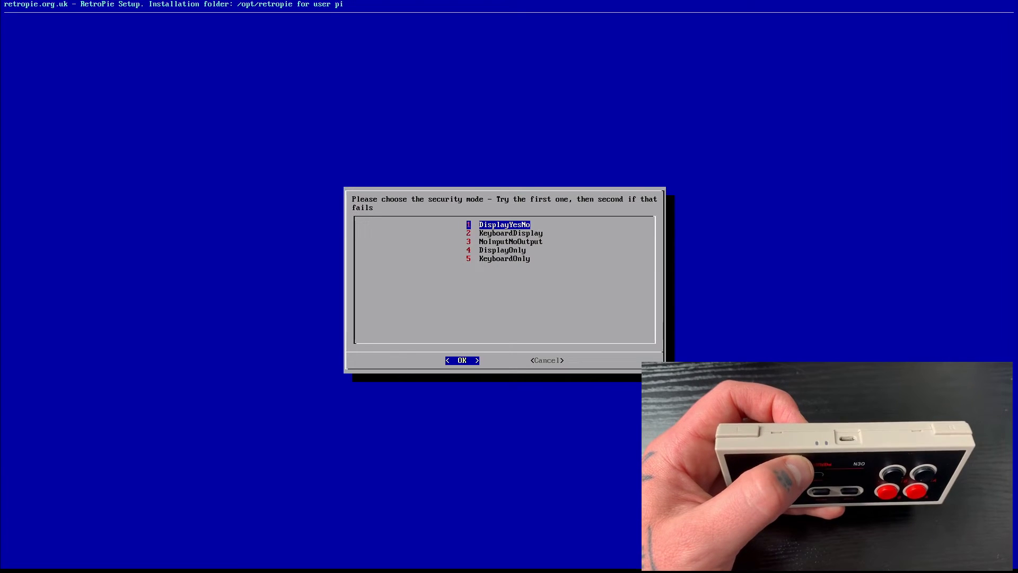
pyautogui.press('Return')
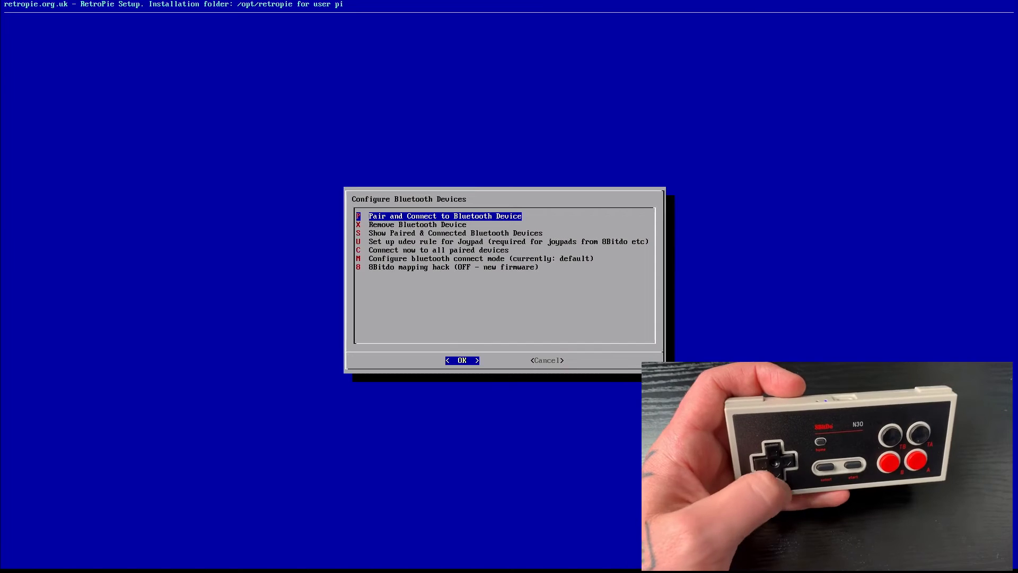
# Browse the Configure Bluetooth Devices options, then cancel out to EmulationStation.
pyautogui.press('Down')
pyautogui.press('Down')
pyautogui.press('Down')
pyautogui.press('Down')
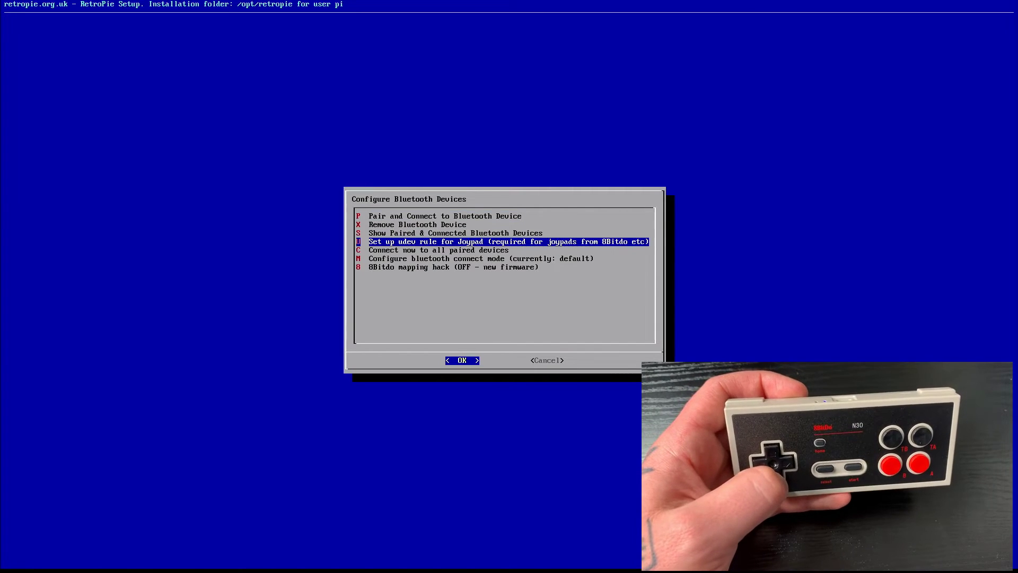
pyautogui.press('Up')
pyautogui.press('Up')
pyautogui.press('Up')
pyautogui.press('Down')
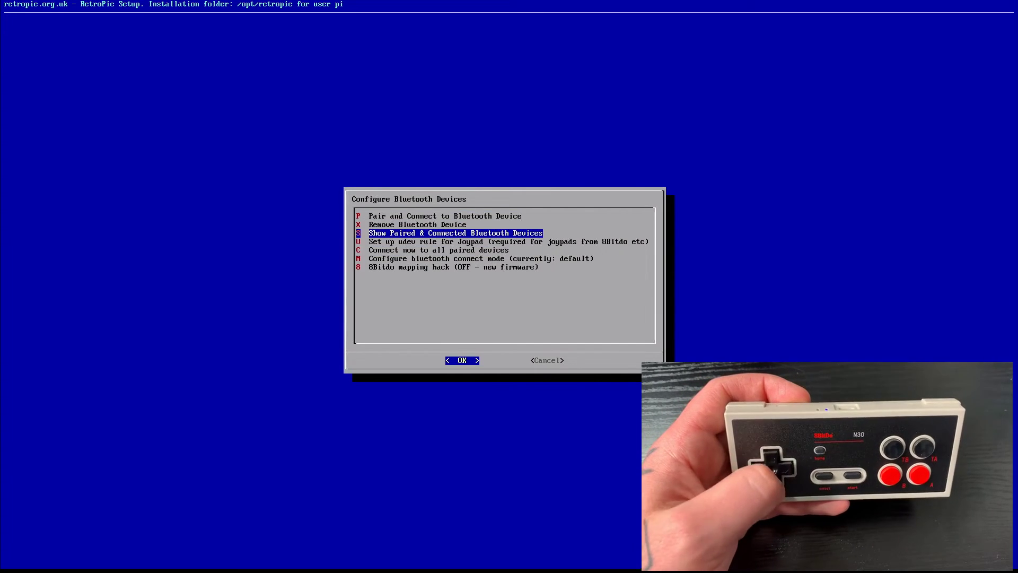
pyautogui.press('Up')
pyautogui.press('Down')
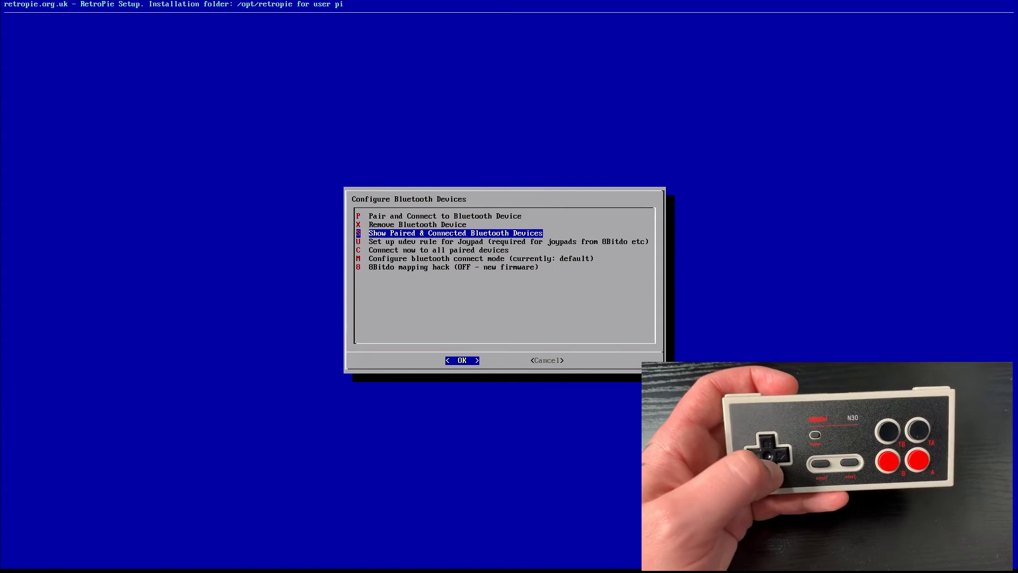
pyautogui.press('Down')
pyautogui.press('Up')
pyautogui.press('Down')
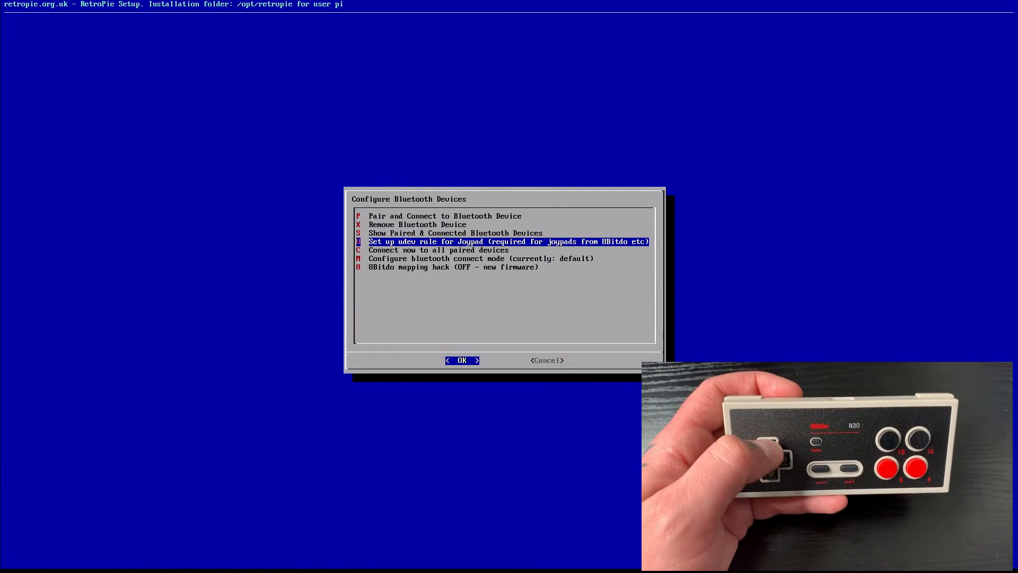
pyautogui.press('Down')
pyautogui.press('Up')
pyautogui.press('Down')
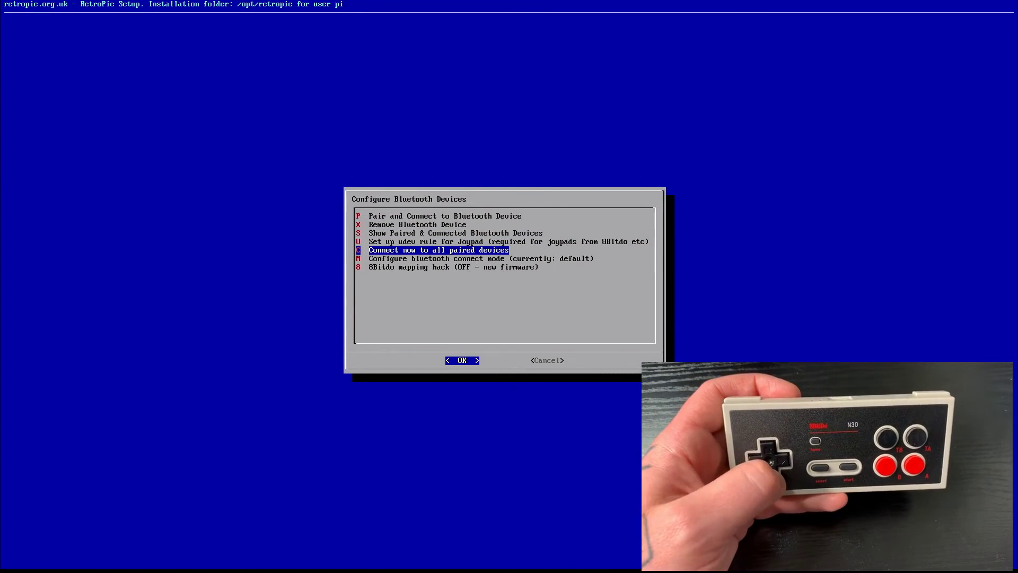
pyautogui.press('Right')
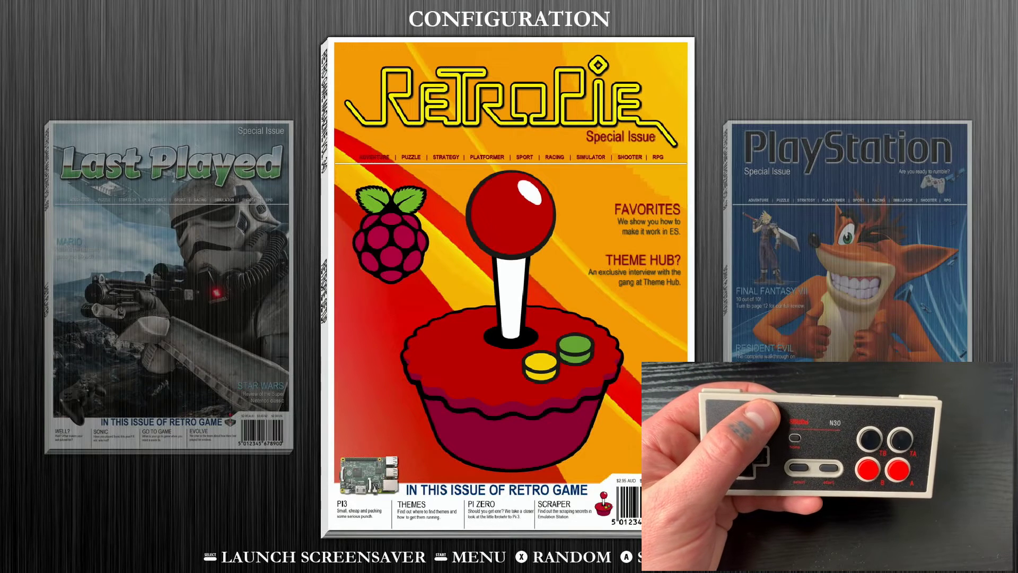
# Choose CONFIGURE INPUT from the Main Menu and confirm YES to start mapping Gamepad 1.
pyautogui.press('Return')
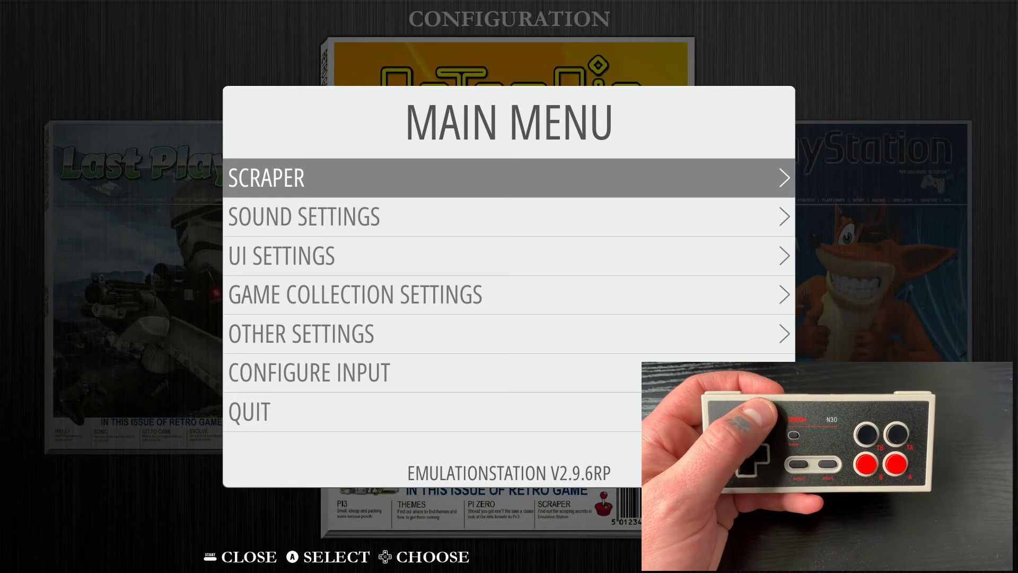
pyautogui.press('Down')
pyautogui.press('Down')
pyautogui.press('Down')
pyautogui.press('Down')
pyautogui.press('Down')
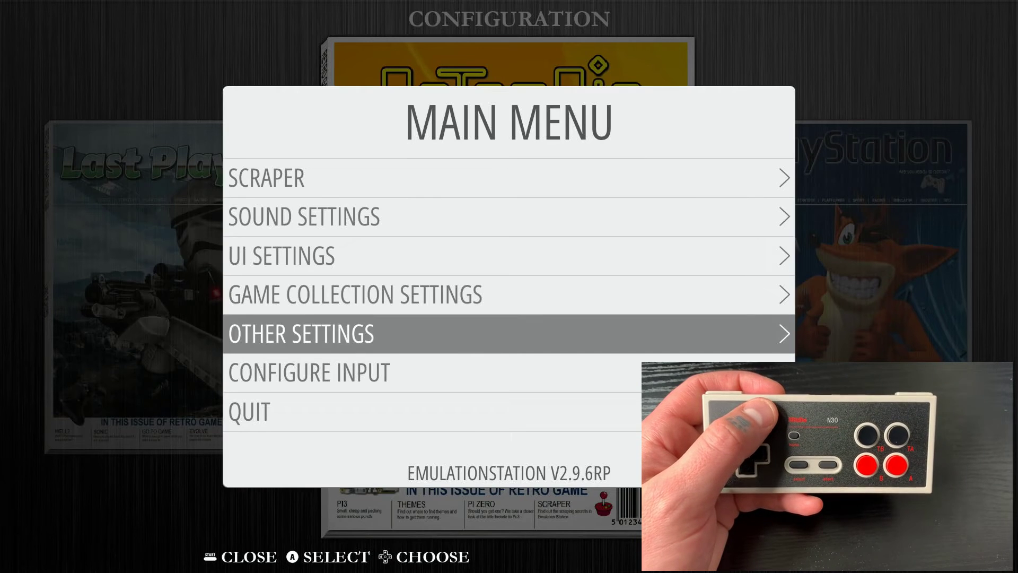
pyautogui.press('Return')
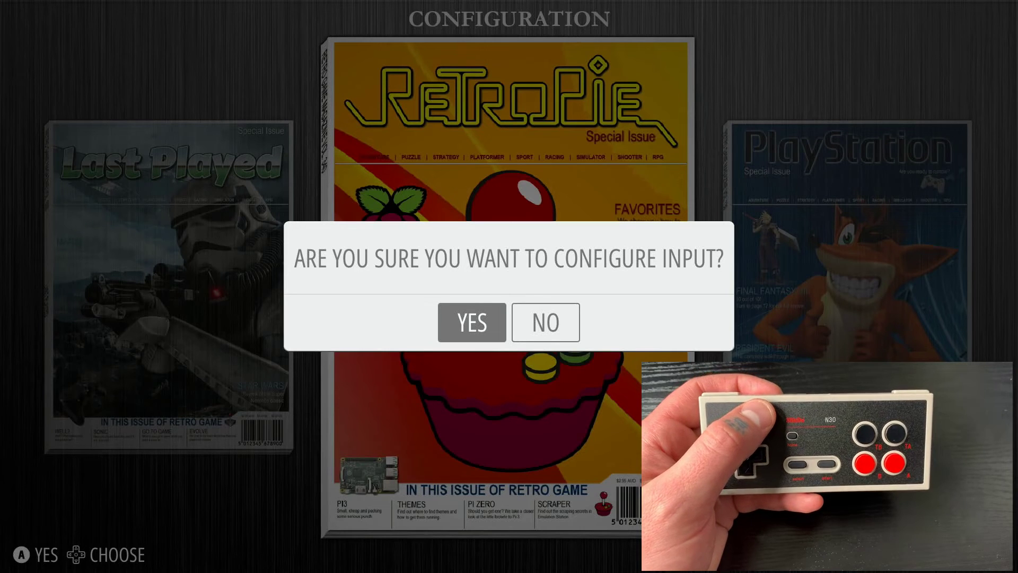
pyautogui.press('Return')
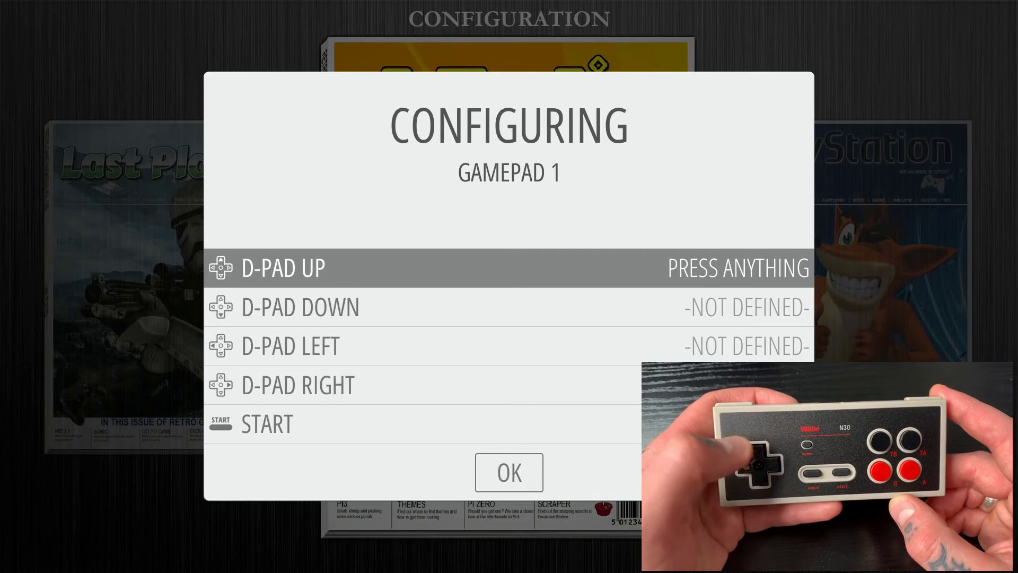
# Map D-pad to HAT 0, Start Button 9, Select Button 8, A Button 1, B Button 0.
pyautogui.press('Up')
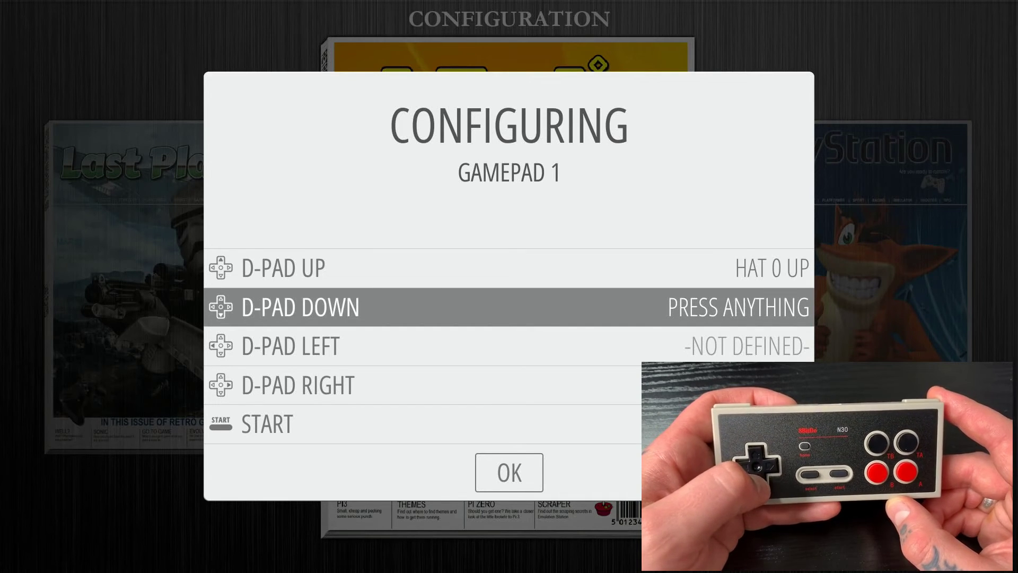
pyautogui.press('Down')
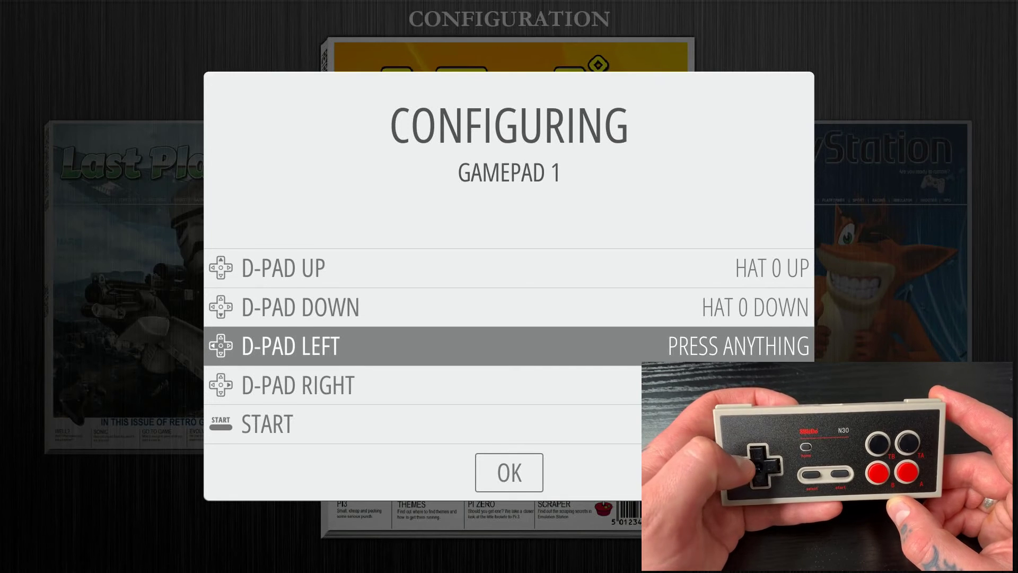
pyautogui.press('Left')
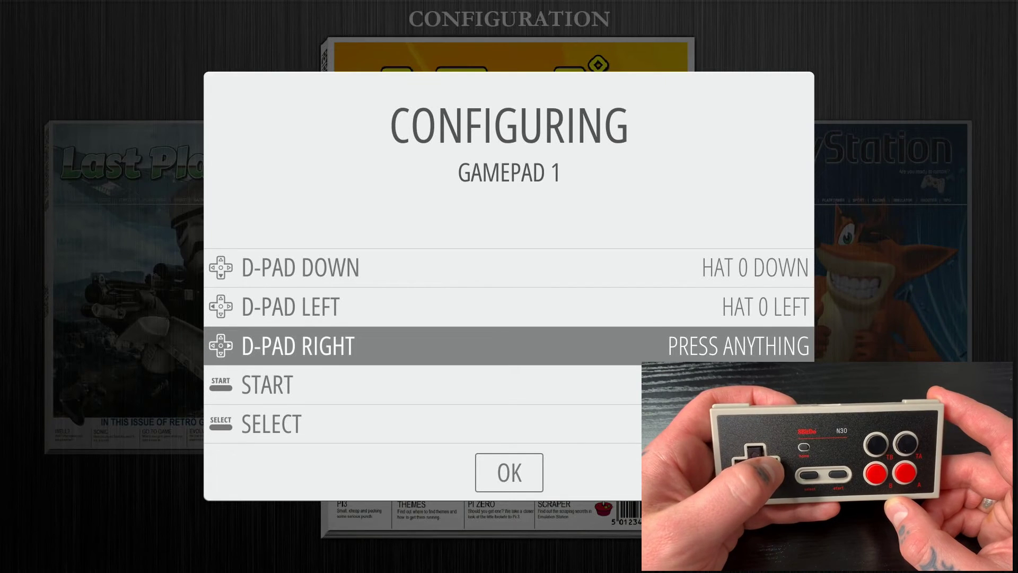
pyautogui.press('Right')
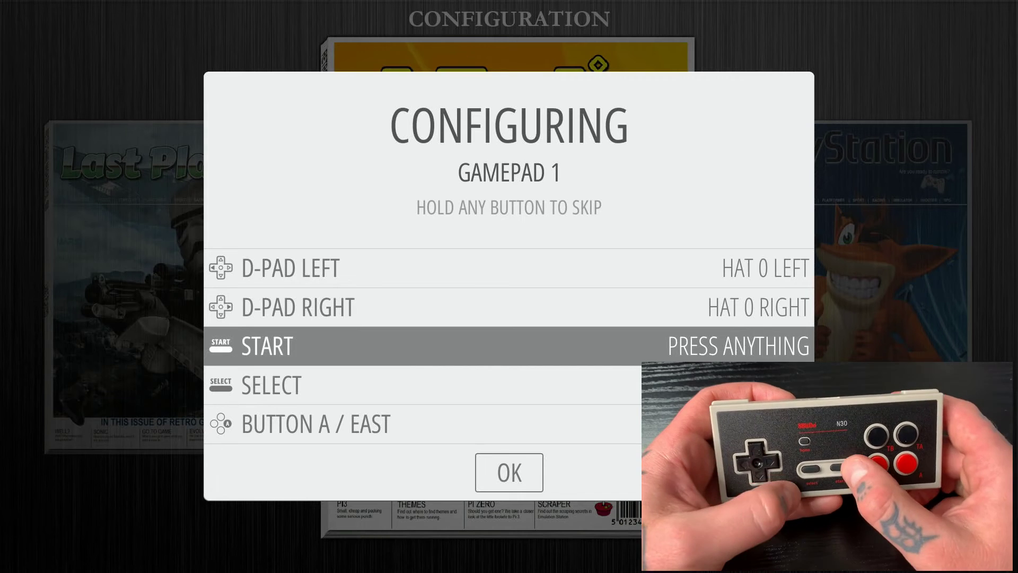
pyautogui.press('Return')
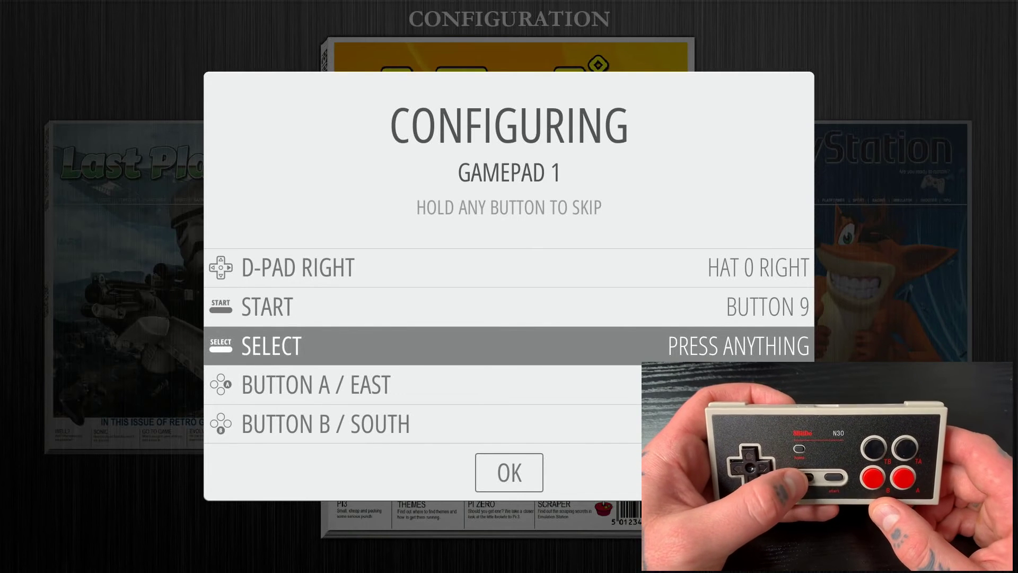
pyautogui.press('shift')
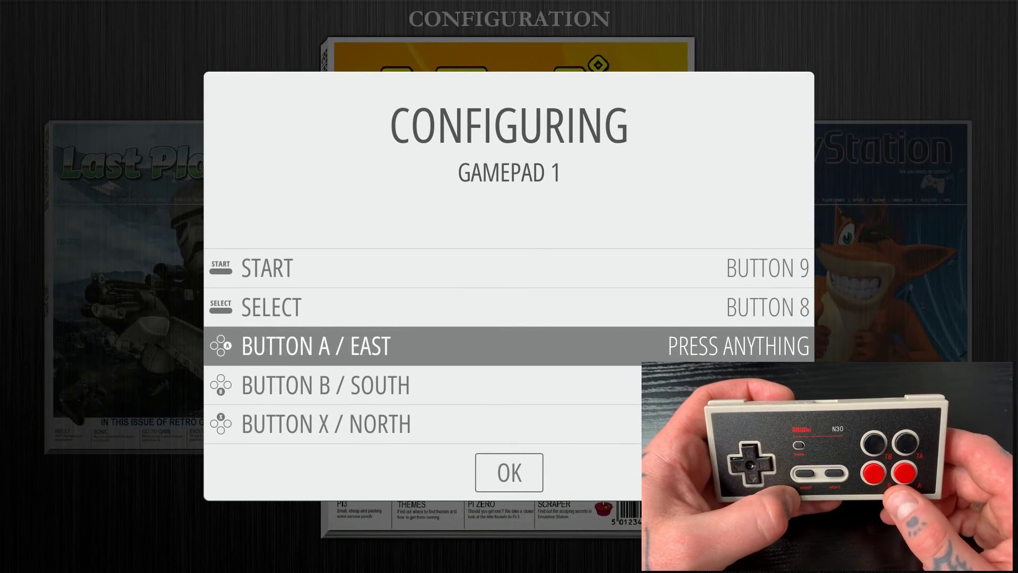
pyautogui.press('z')
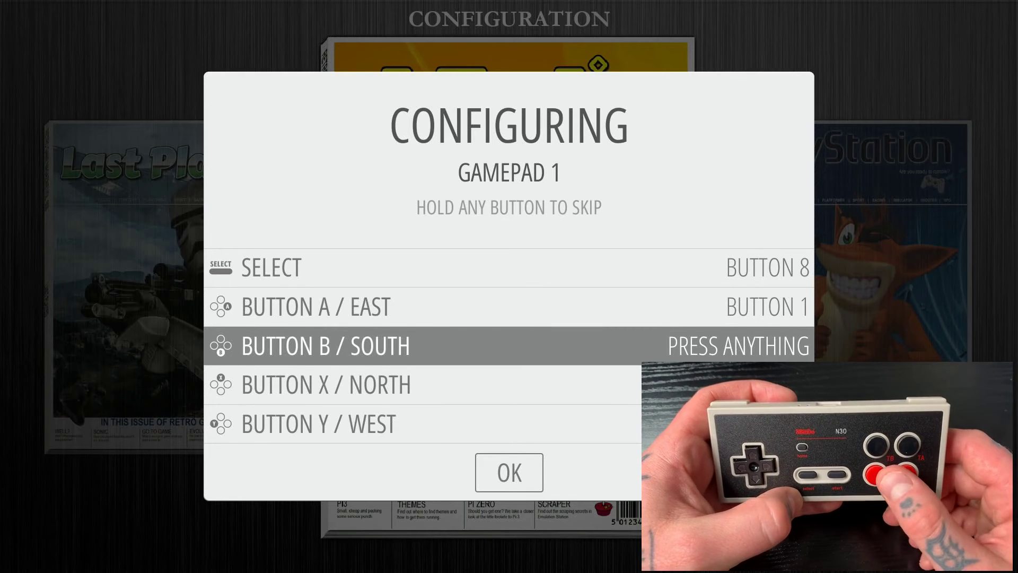
pyautogui.press('x')
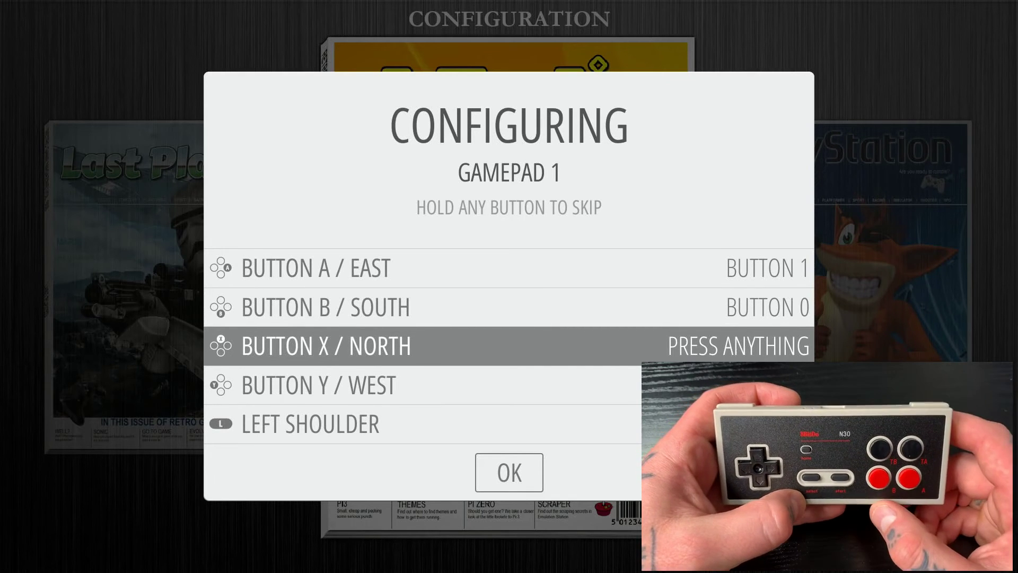